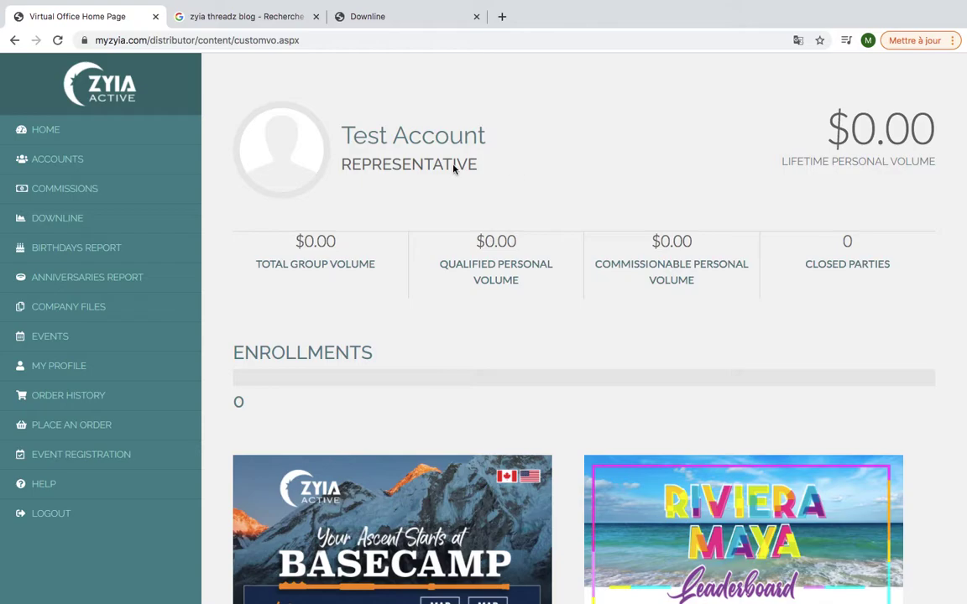
Step: Examine the home dashboard's personal volume figures, the QV by Level list and the Representative Qualifications table
left_click(139, 137)
left_click_drag(472, 265, 532, 269)
left_click_drag(637, 265, 709, 265)
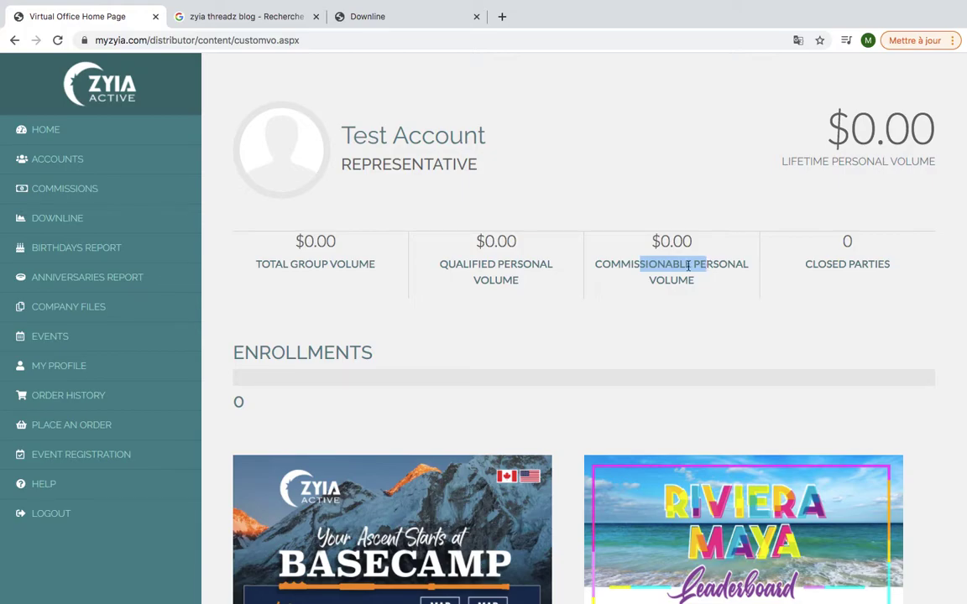
left_click(649, 264)
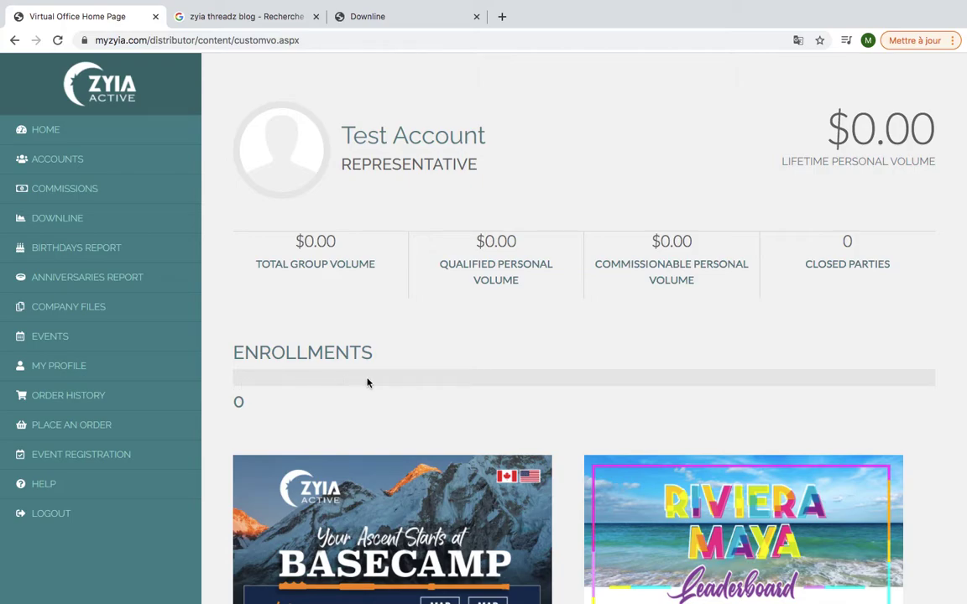
scroll(594, 382, "down", 7)
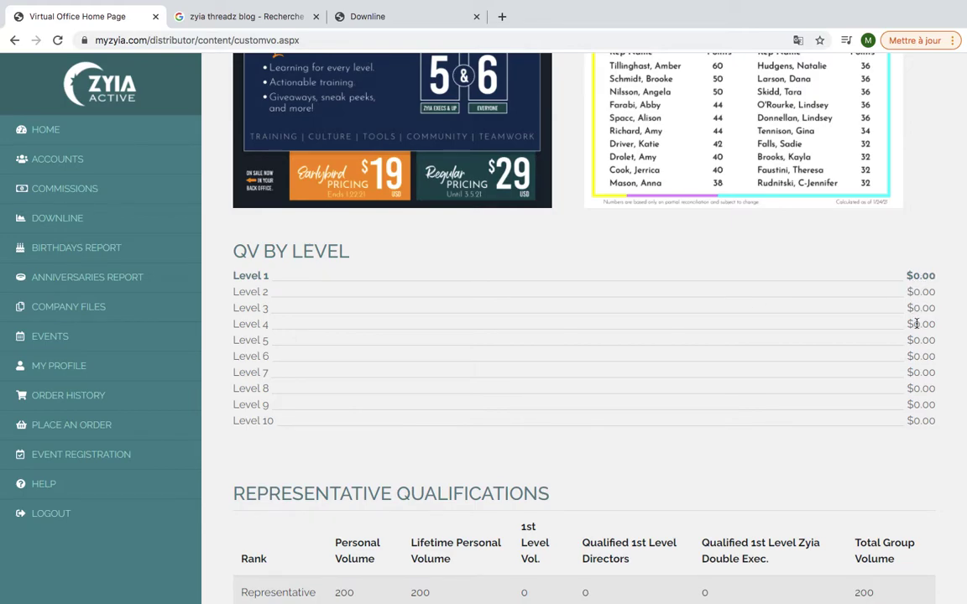
scroll(918, 324, "down", 4)
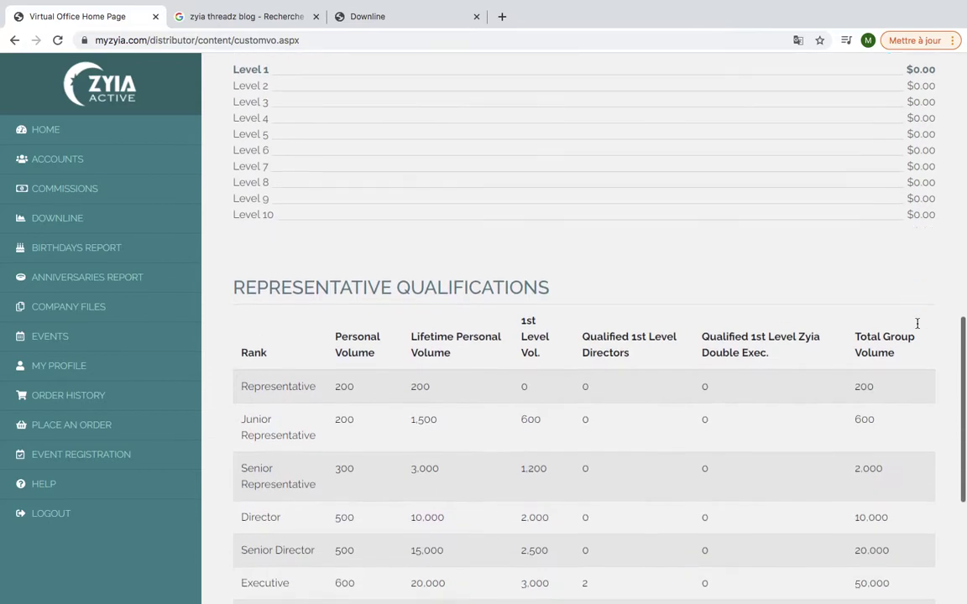
scroll(918, 328, "down", 1)
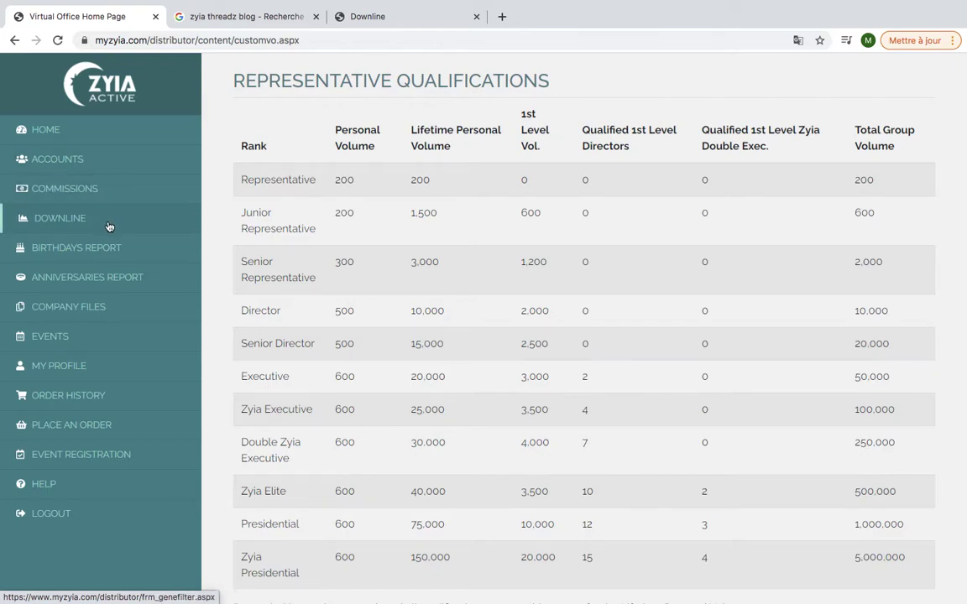
Step: Go to the order history and review its customer search filters, including the order type choices and the first name field
left_click(89, 399)
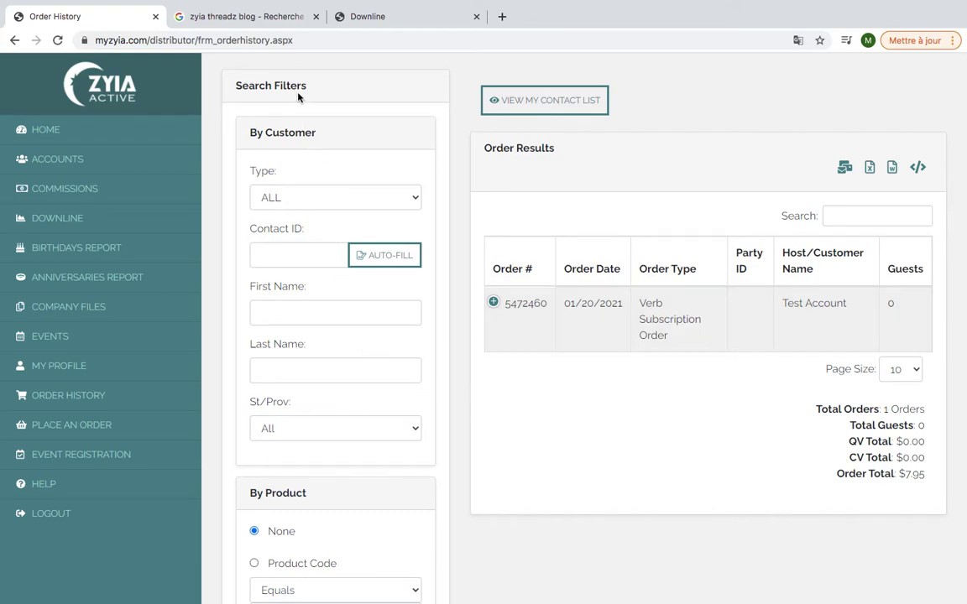
left_click_drag(306, 87, 240, 87)
left_click(293, 199)
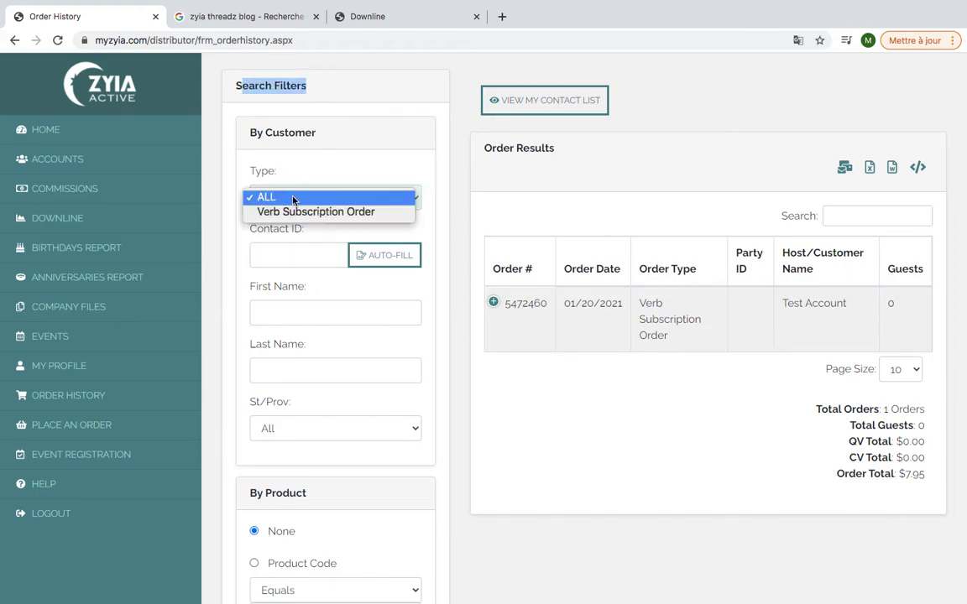
left_click(293, 199)
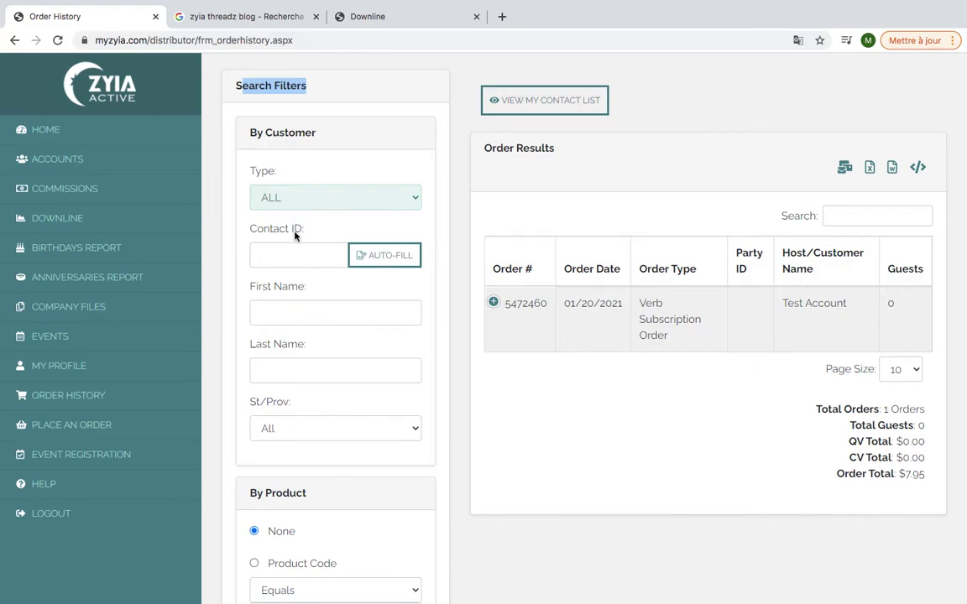
left_click(306, 311)
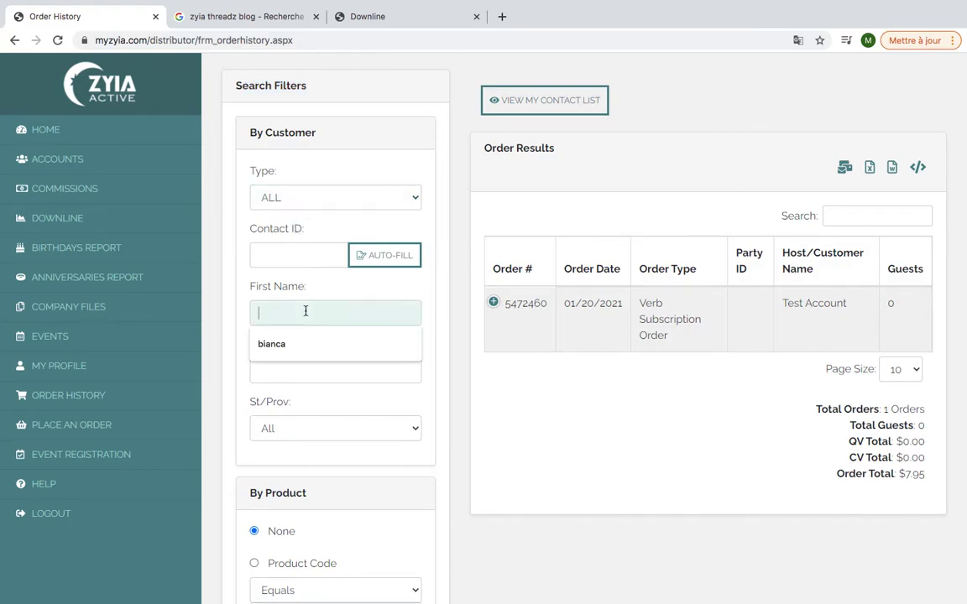
left_click(344, 283)
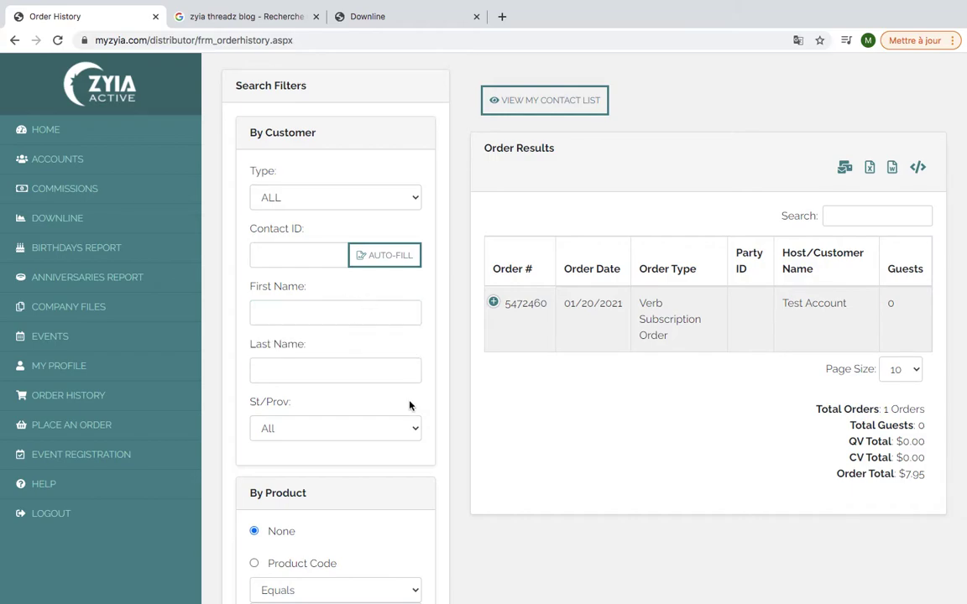
Step: Check the begin date calendar in the order history's date filter, keep the existing range and retrieve the matching orders
scroll(407, 407, "down", 5)
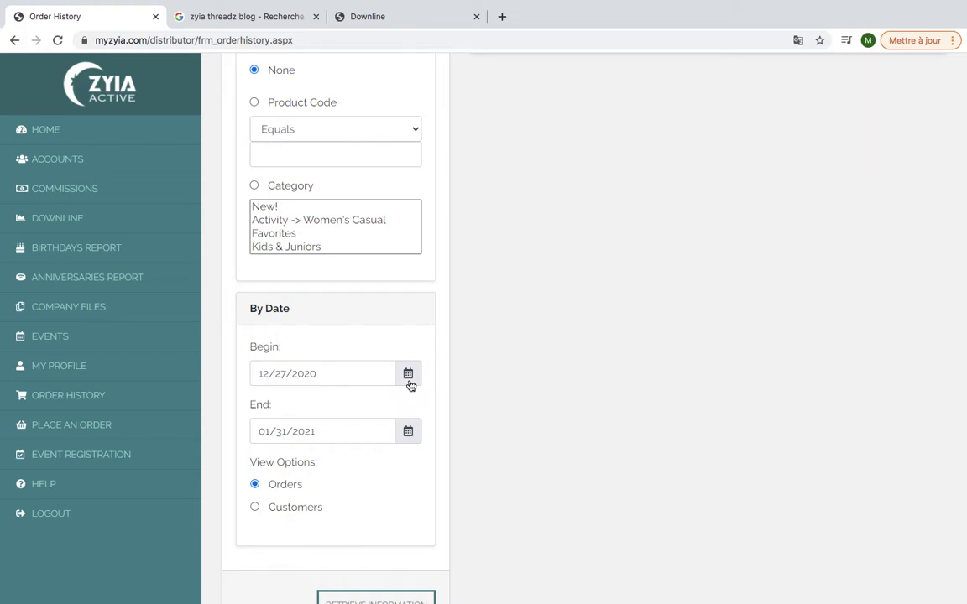
left_click(409, 382)
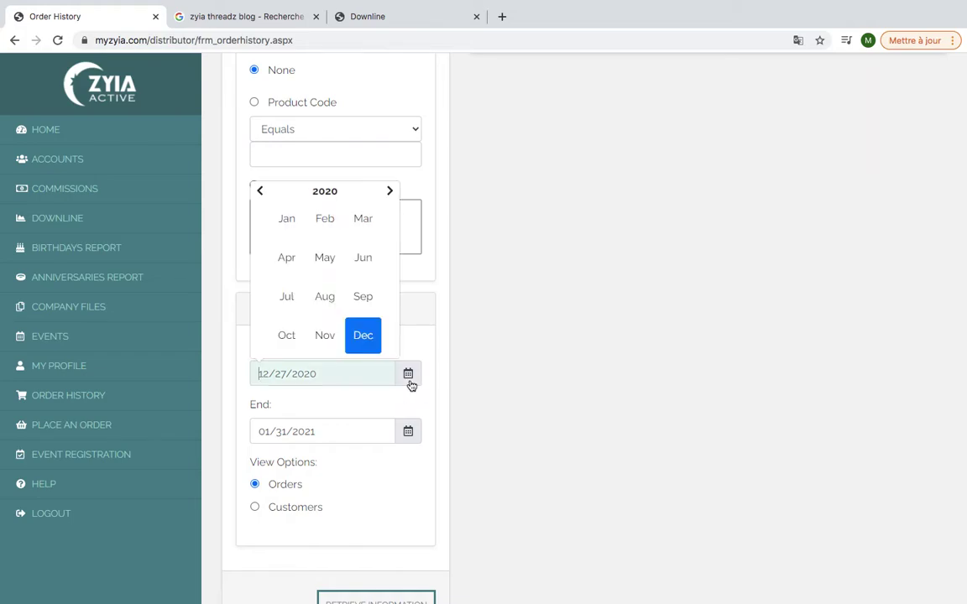
left_click(476, 414)
scroll(477, 414, "down", 1)
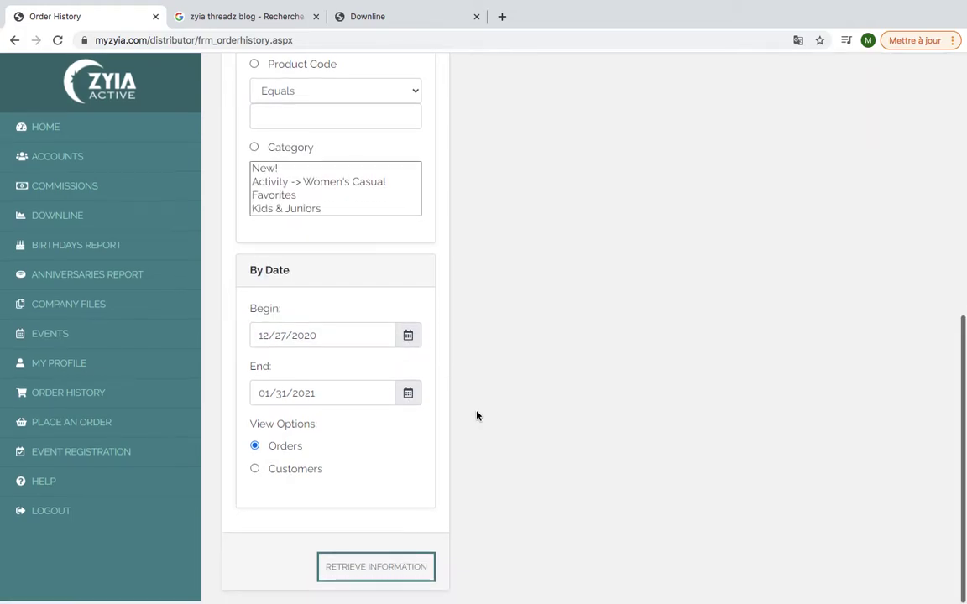
left_click(406, 571)
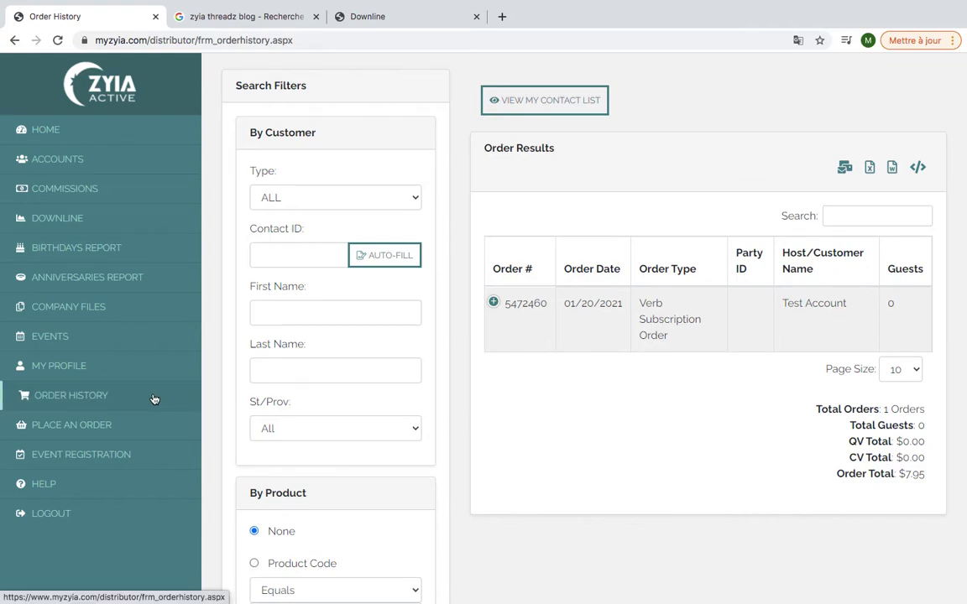
Step: From the order placement page, view the gift certificates list and the returns page
left_click(140, 435)
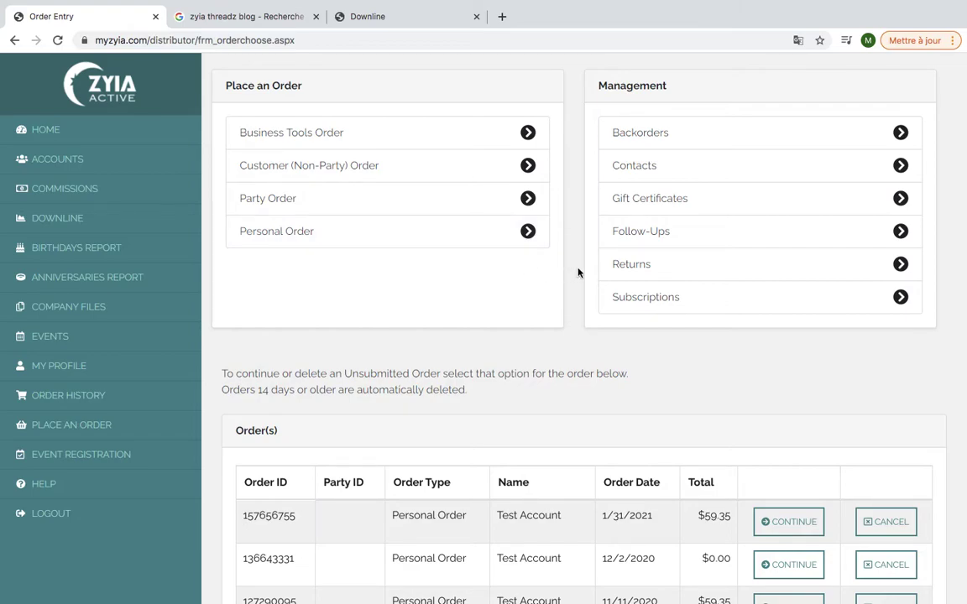
left_click(671, 207)
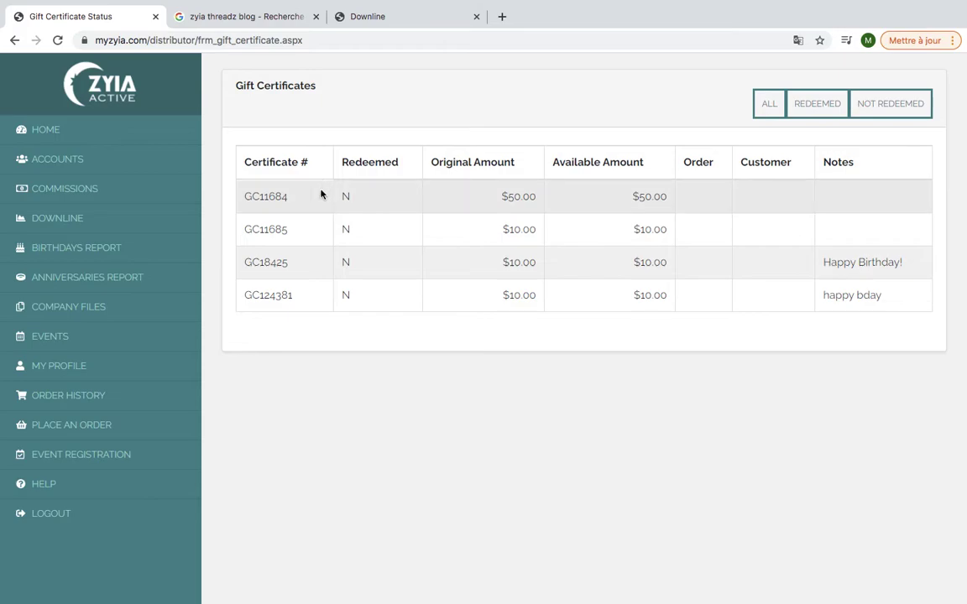
left_click(14, 42)
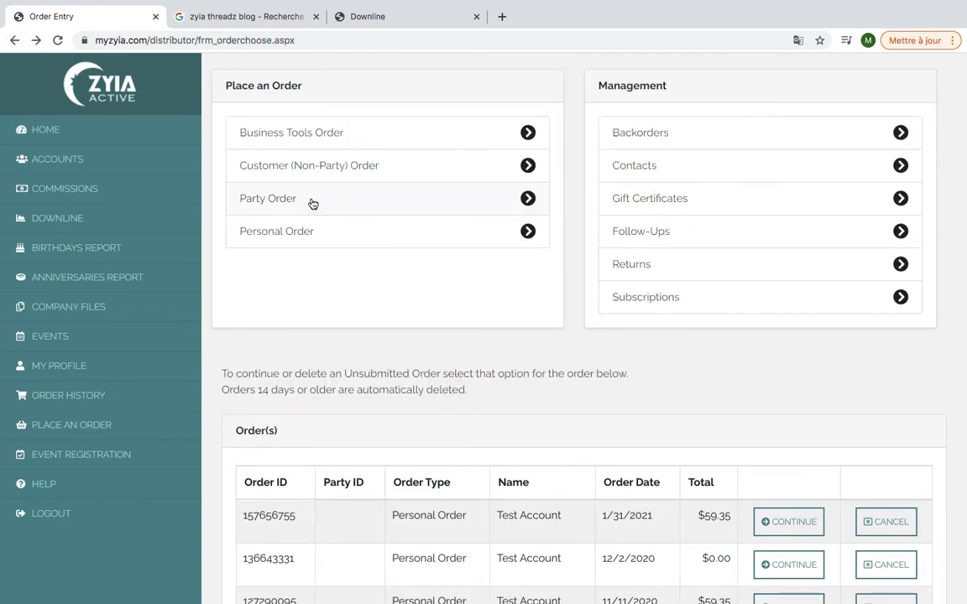
left_click(637, 270)
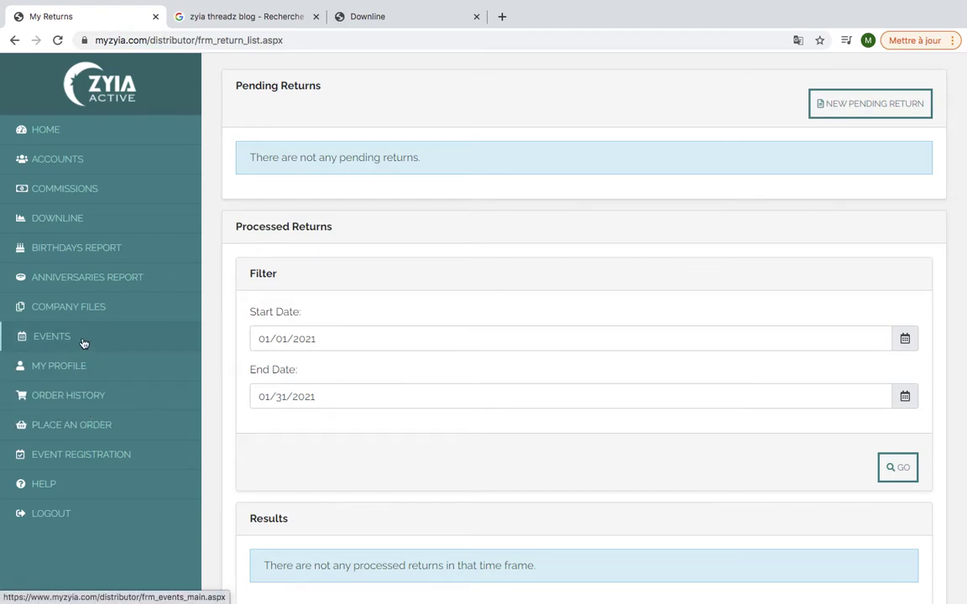
Step: View the list of events and run the current downline report
left_click(47, 344)
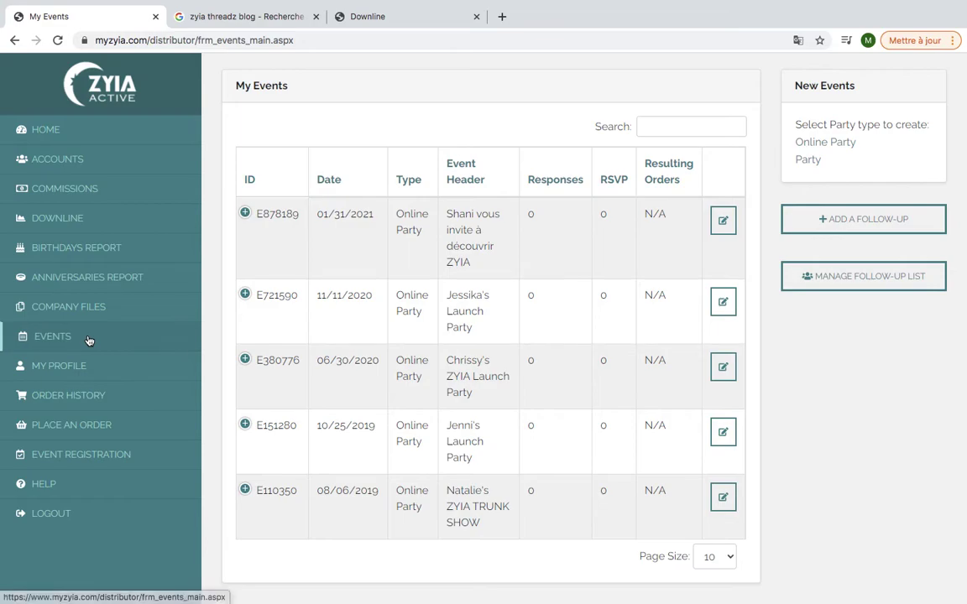
left_click(62, 227)
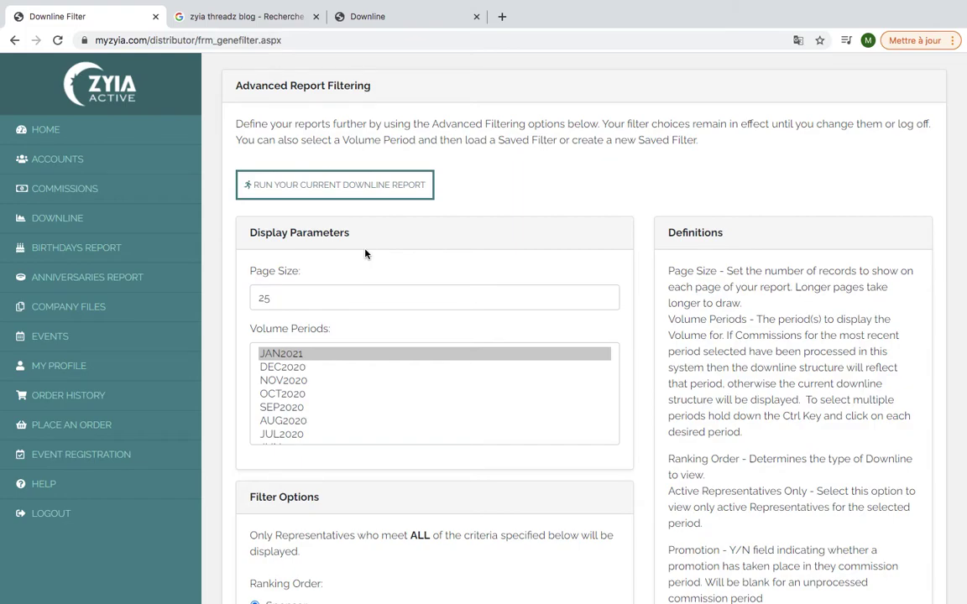
left_click(402, 189)
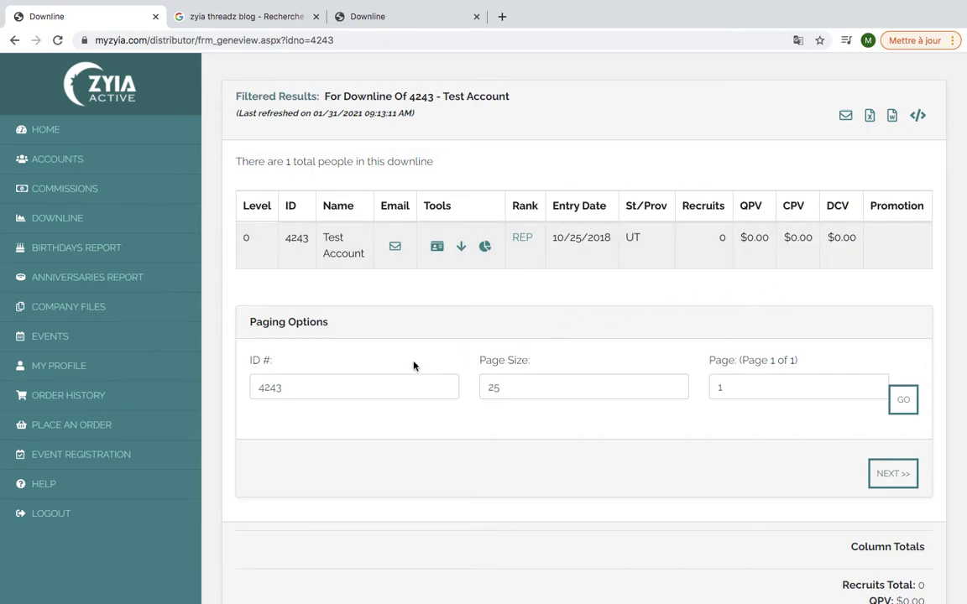
Step: Open the account profile and review its shipping and address information
left_click(73, 370)
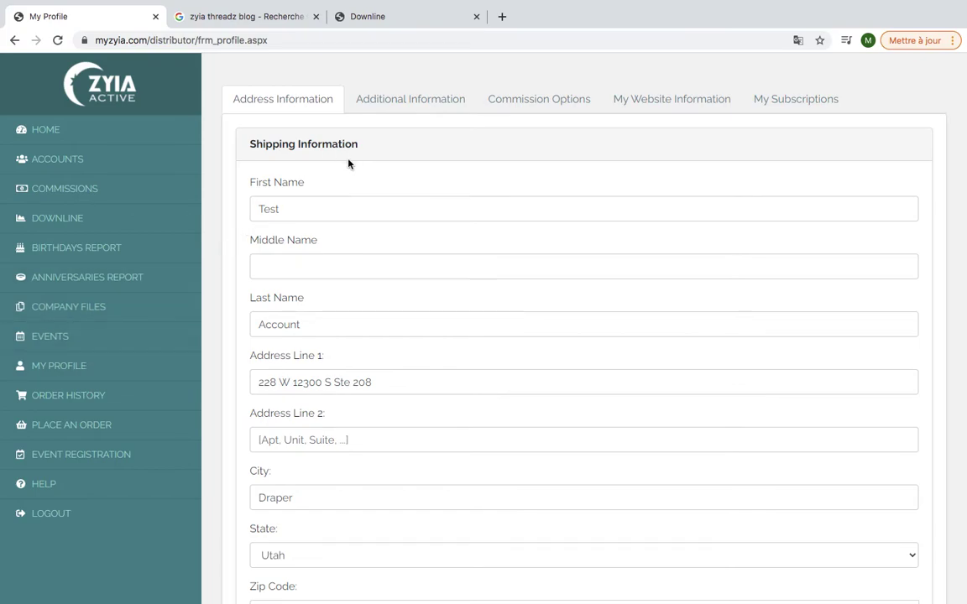
scroll(348, 164, "down", 3)
scroll(349, 164, "down", 4)
scroll(349, 160, "down", 4)
scroll(348, 164, "down", 4)
scroll(349, 164, "up", 2)
scroll(348, 164, "up", 12)
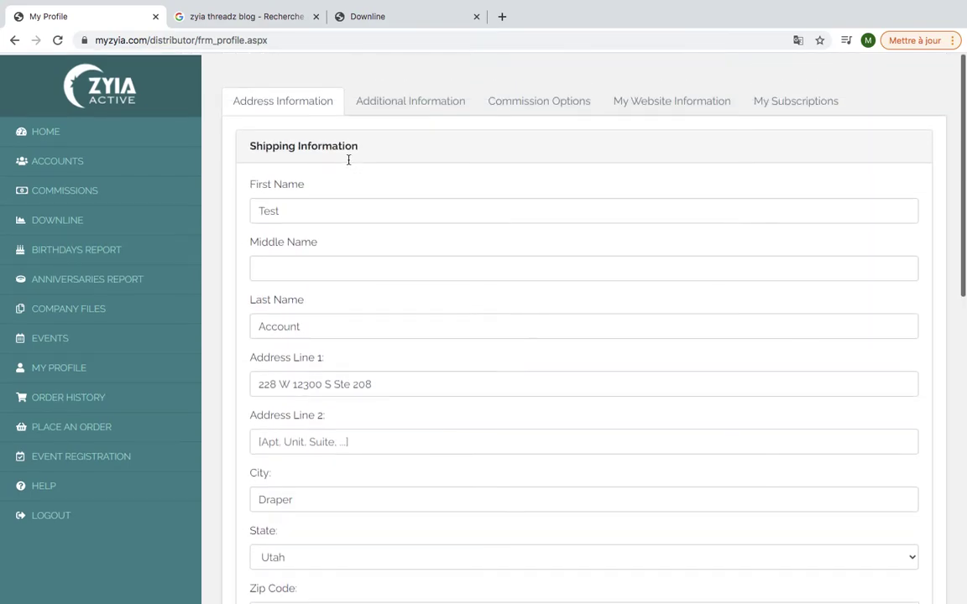
Step: View the profile's additional information and look at the credit card management window, closing it without changes
left_click(401, 100)
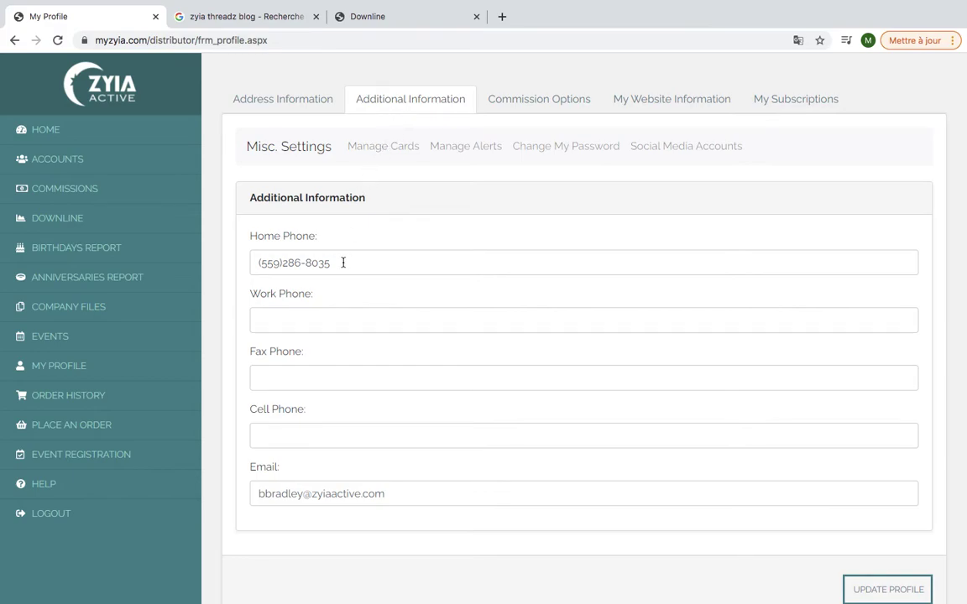
left_click(381, 147)
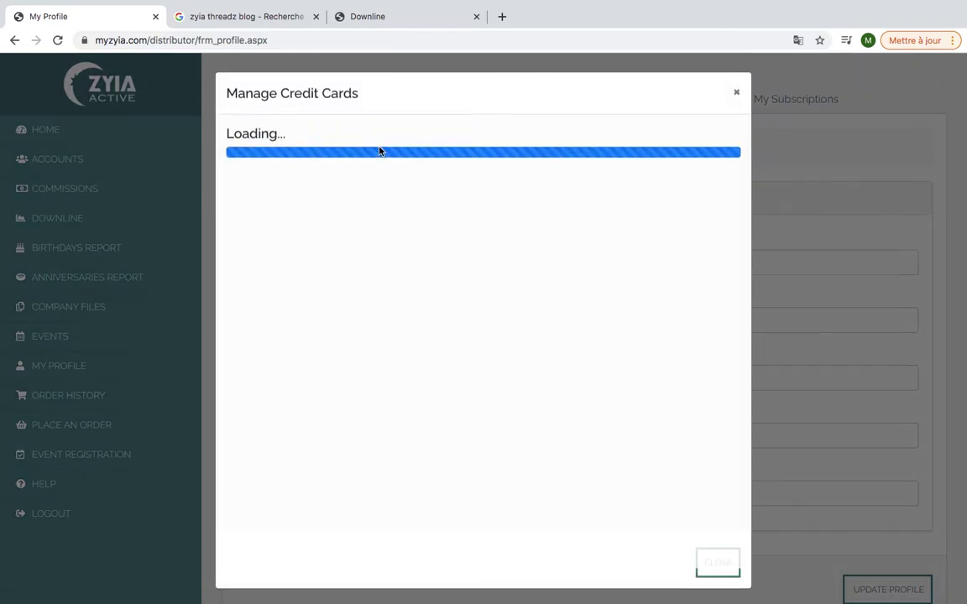
left_click(735, 94)
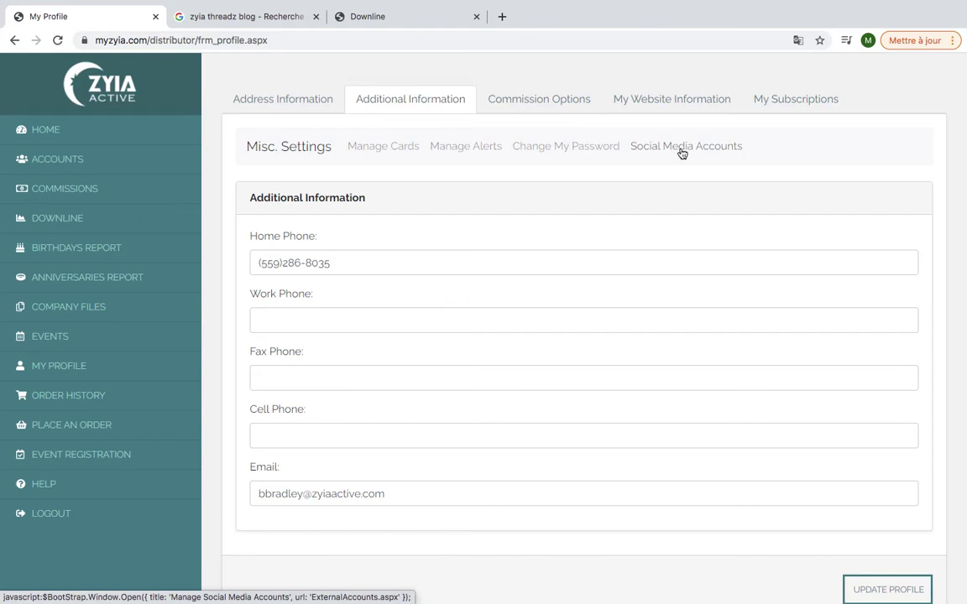
Step: Review the profile's commission options, including the bank detail fields and the sample check
left_click(563, 101)
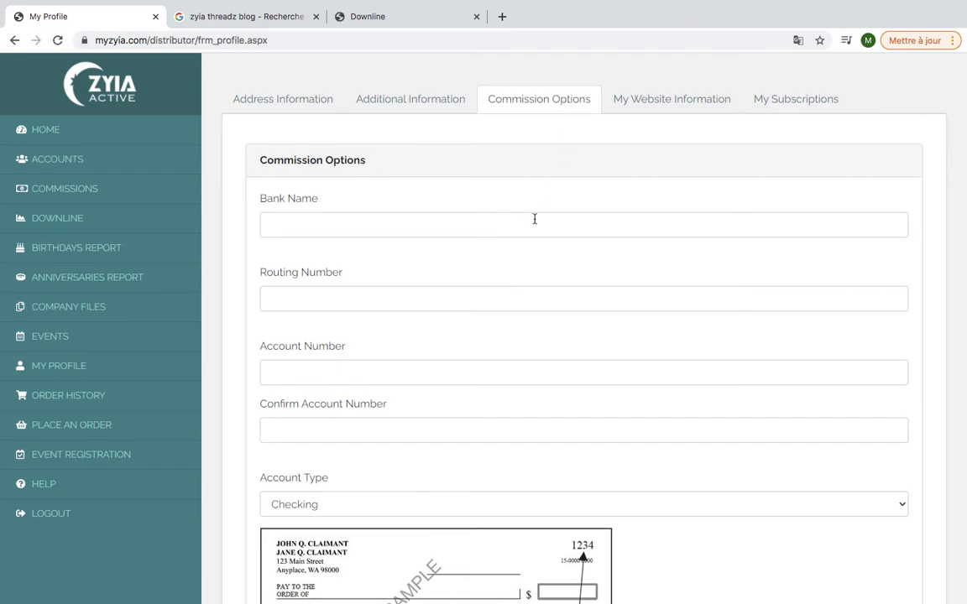
scroll(535, 216, "down", 4)
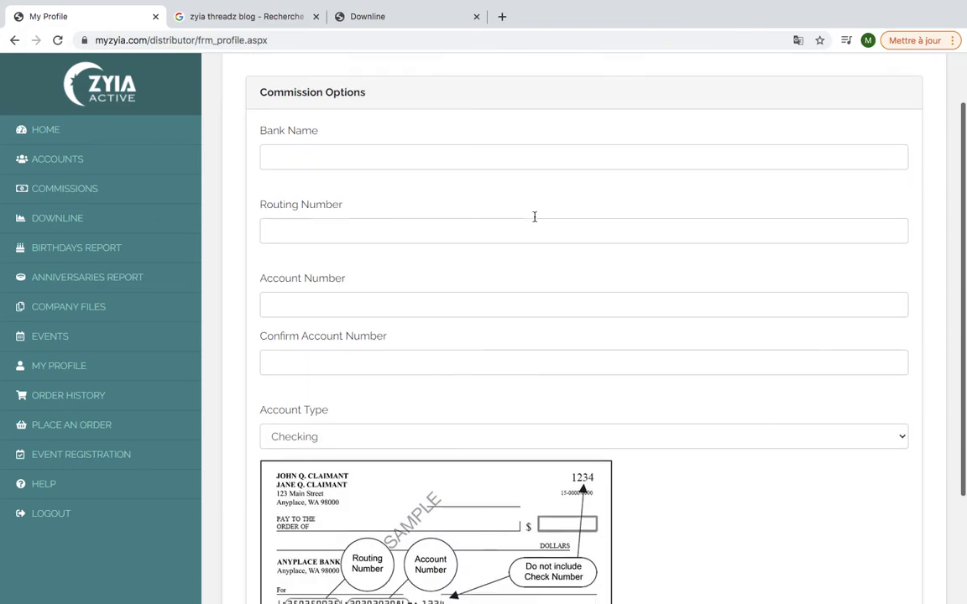
scroll(534, 216, "up", 1)
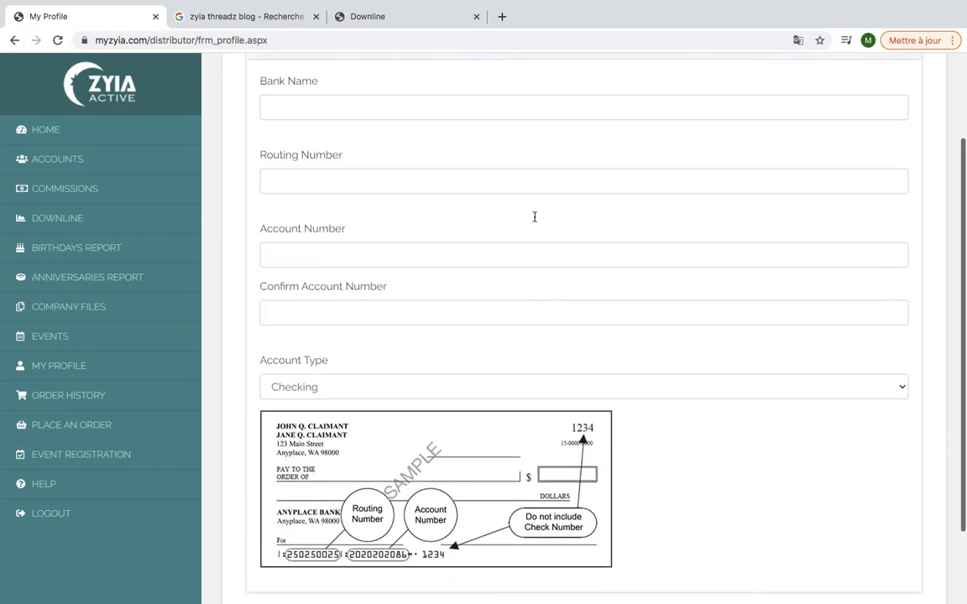
scroll(534, 216, "down", 1)
scroll(534, 216, "up", 4)
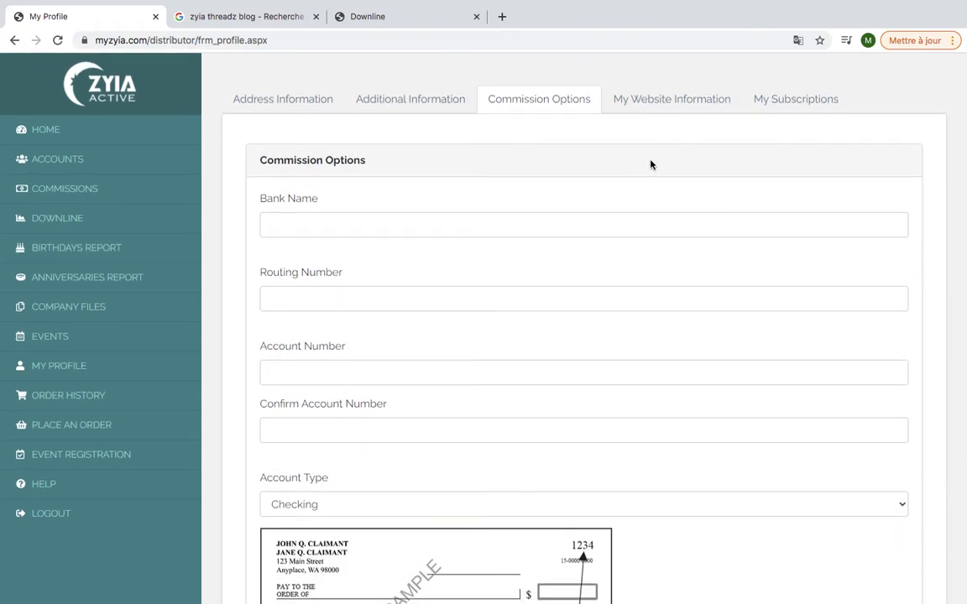
Step: Open the profile's website information and its personalization form, and highlight the existing one-word website name
left_click(677, 105)
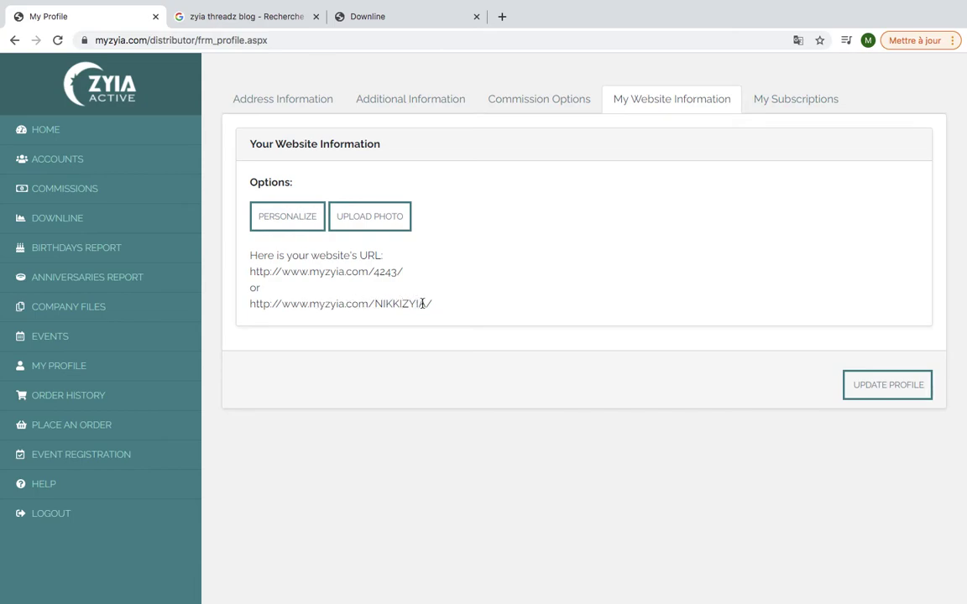
left_click(280, 222)
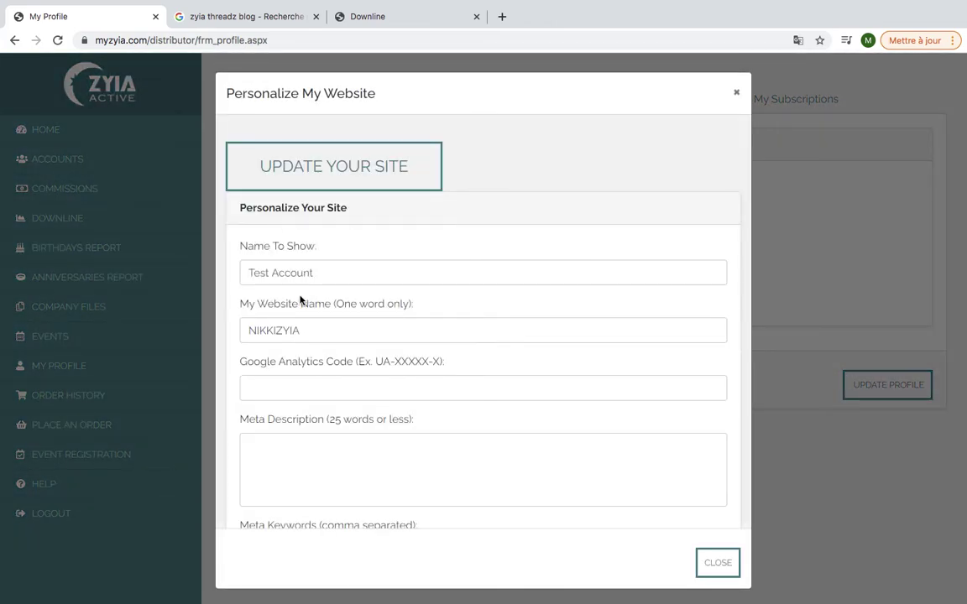
left_click(292, 331)
left_click_drag(291, 330, 246, 331)
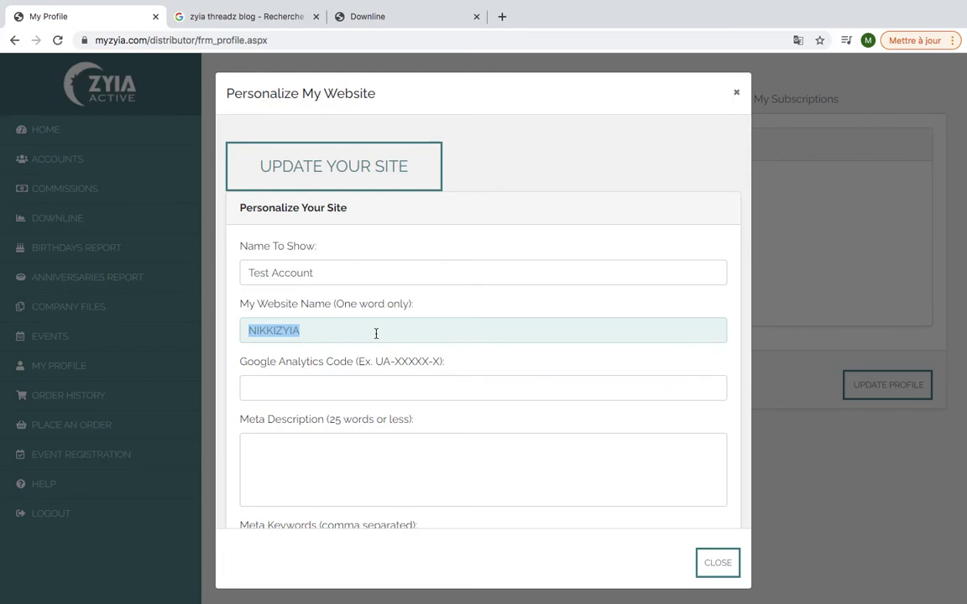
Step: Review the website's meta description, meta keywords and display options, from Show Work Phone through Show Me On Locator
scroll(334, 332, "down", 6)
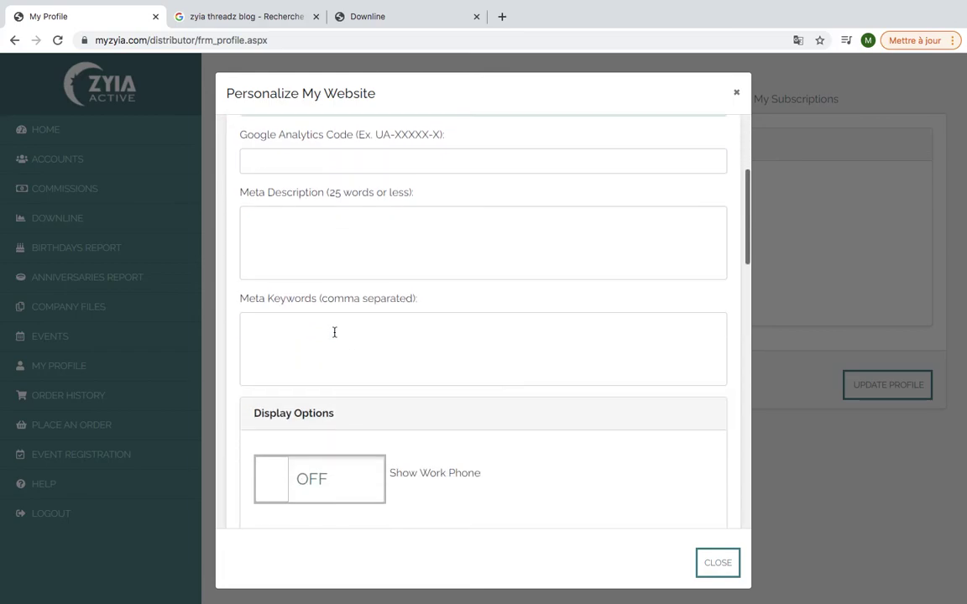
scroll(334, 336, "down", 3)
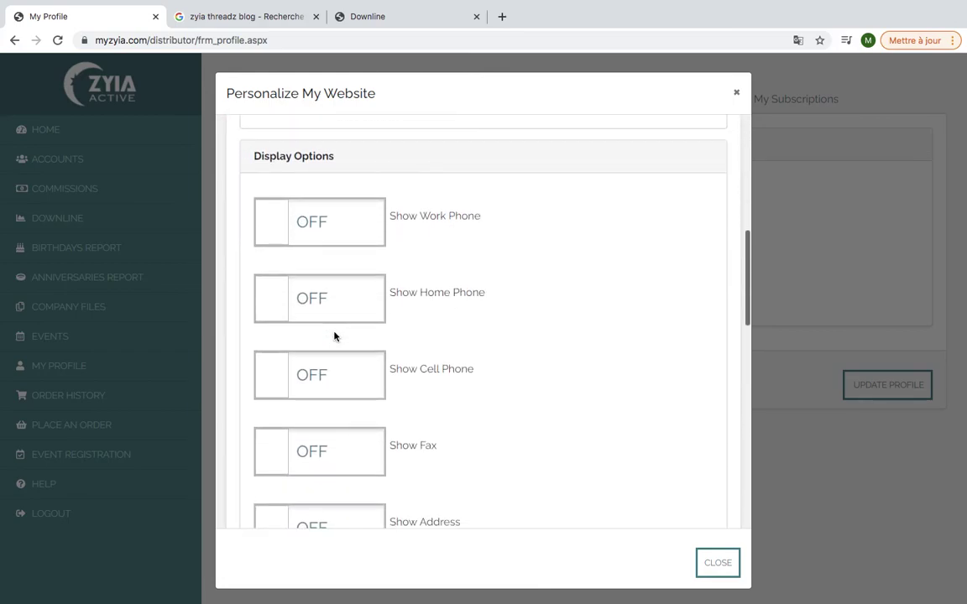
scroll(529, 328, "down", 1)
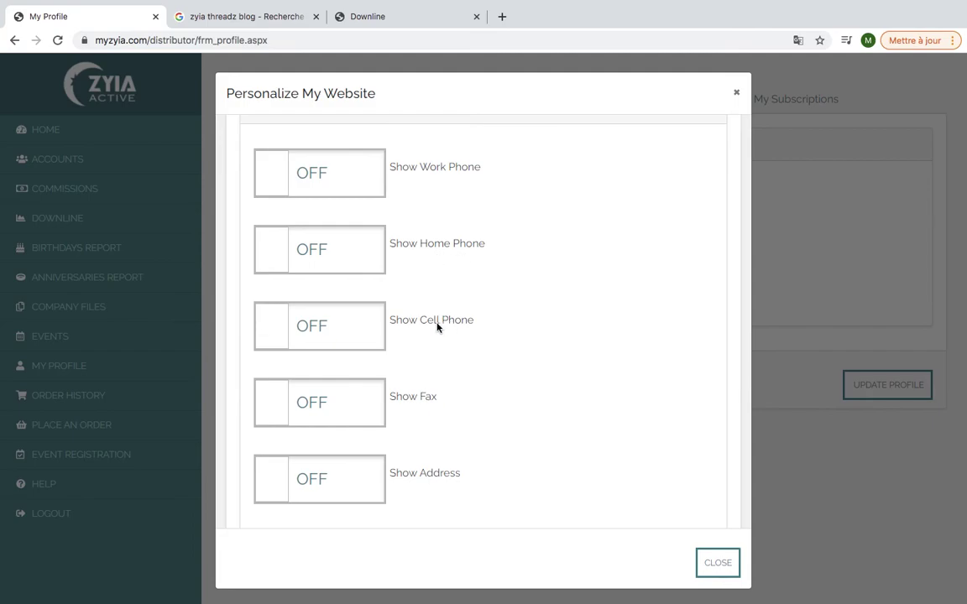
scroll(436, 327, "down", 3)
scroll(436, 327, "down", 3)
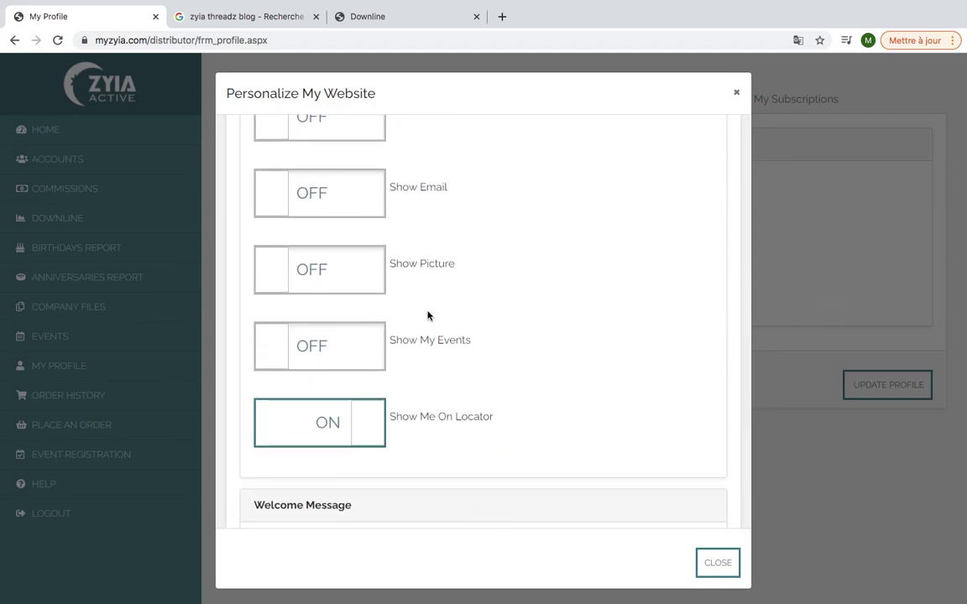
scroll(458, 345, "down", 1)
scroll(458, 345, "down", 2)
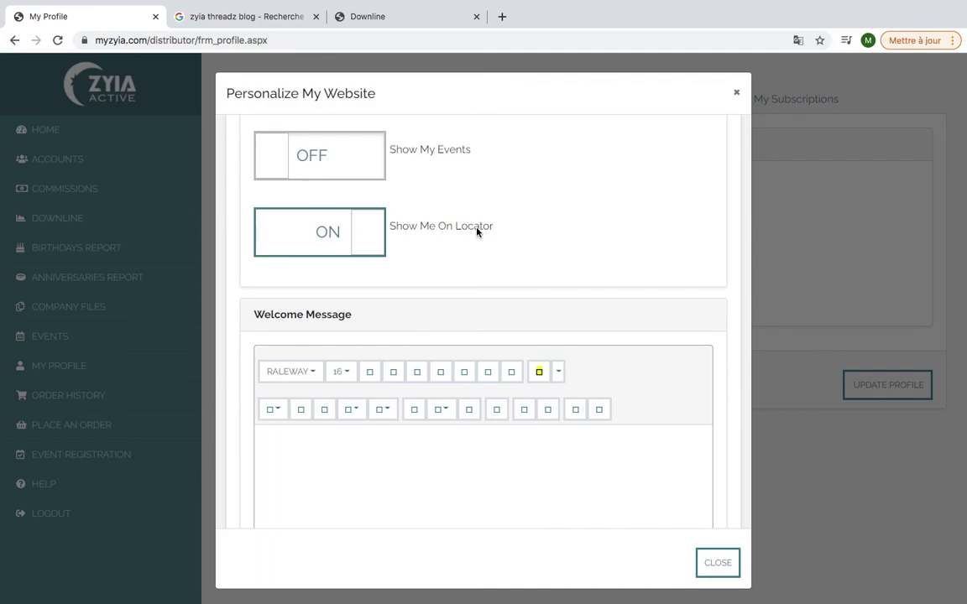
Step: Review the Welcome Message editor and the site update option, and close the website personalization window
scroll(476, 232, "down", 5)
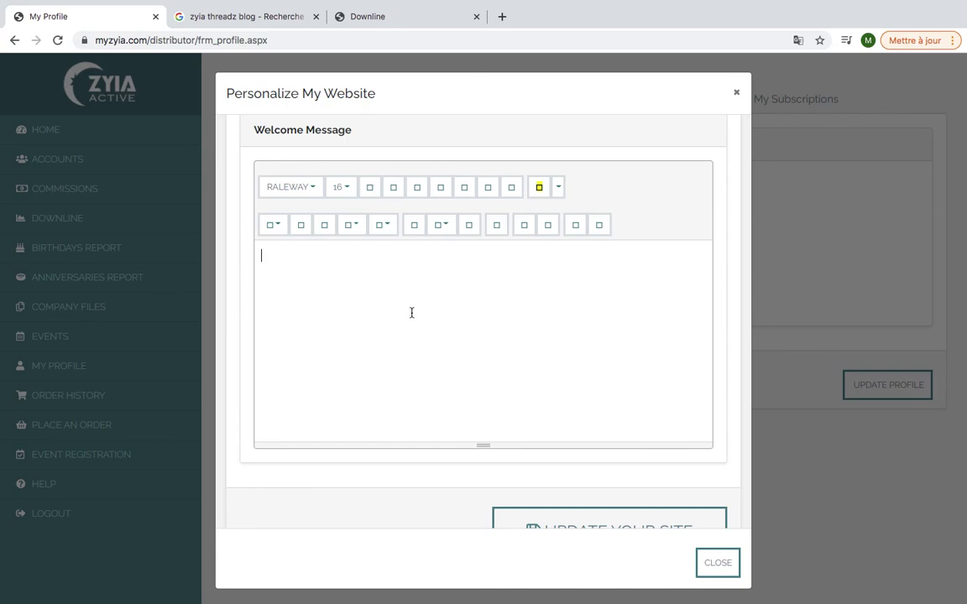
scroll(434, 333, "down", 2)
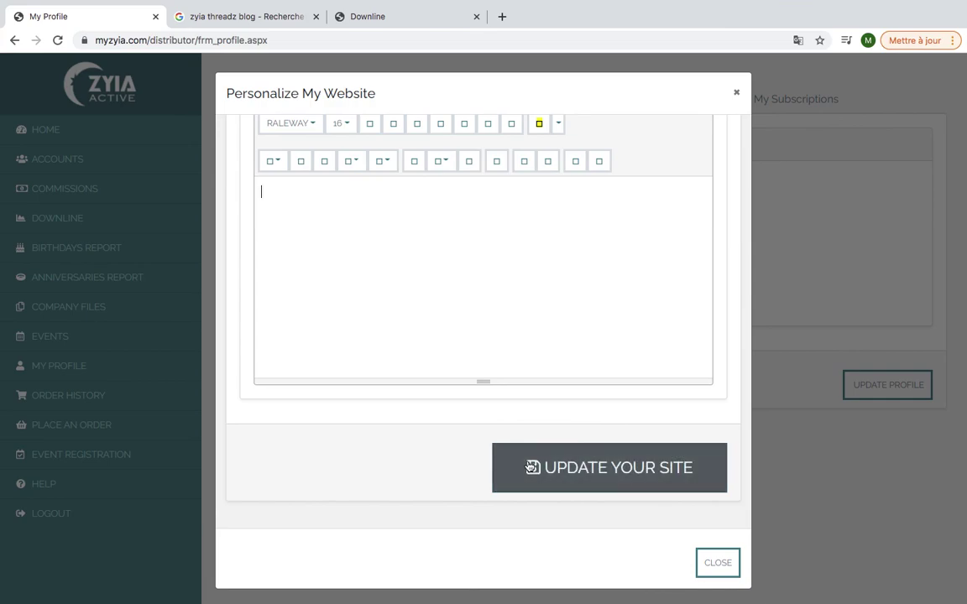
left_click(529, 466)
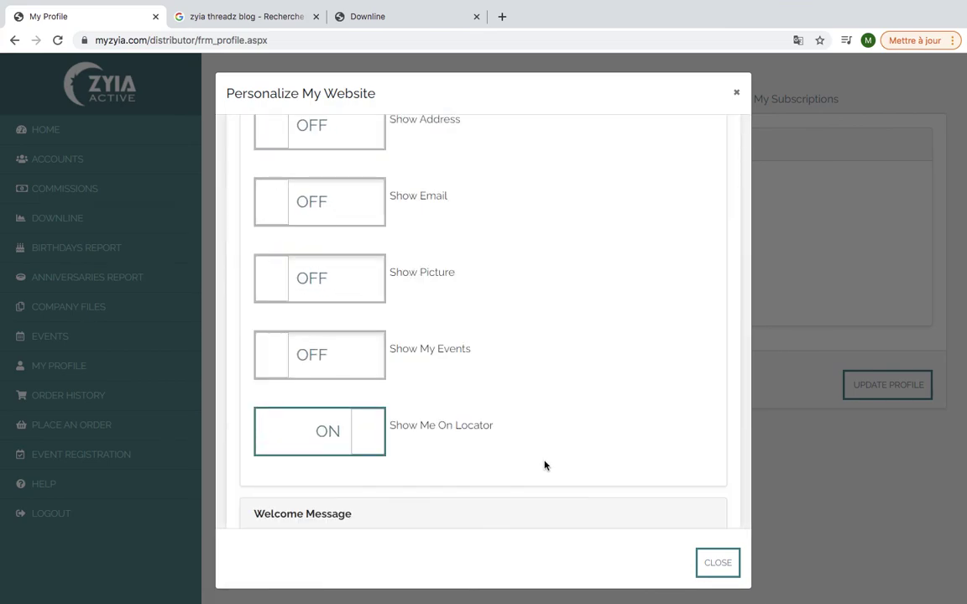
left_click(714, 566)
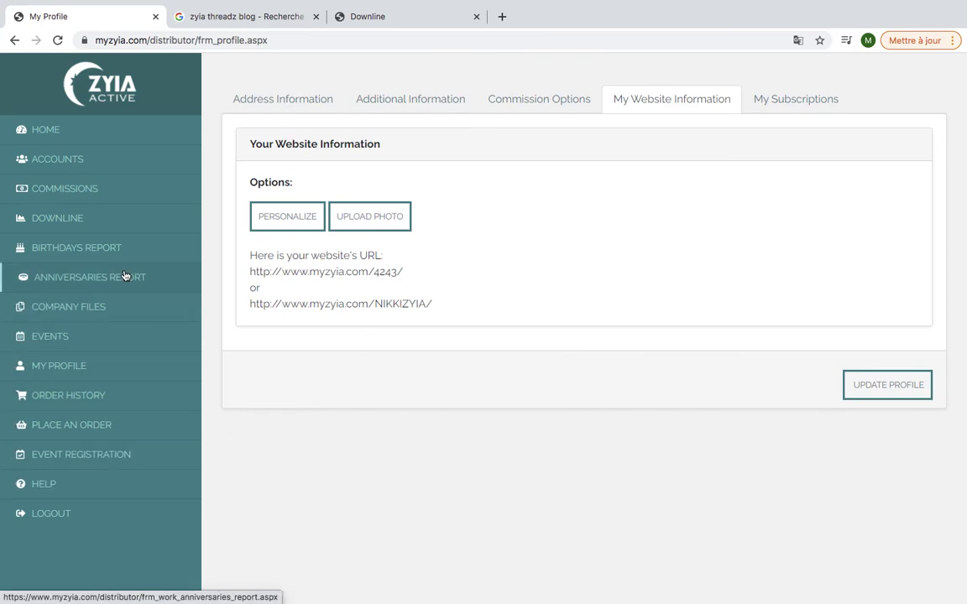
Step: Return to the virtual office home page
left_click(112, 132)
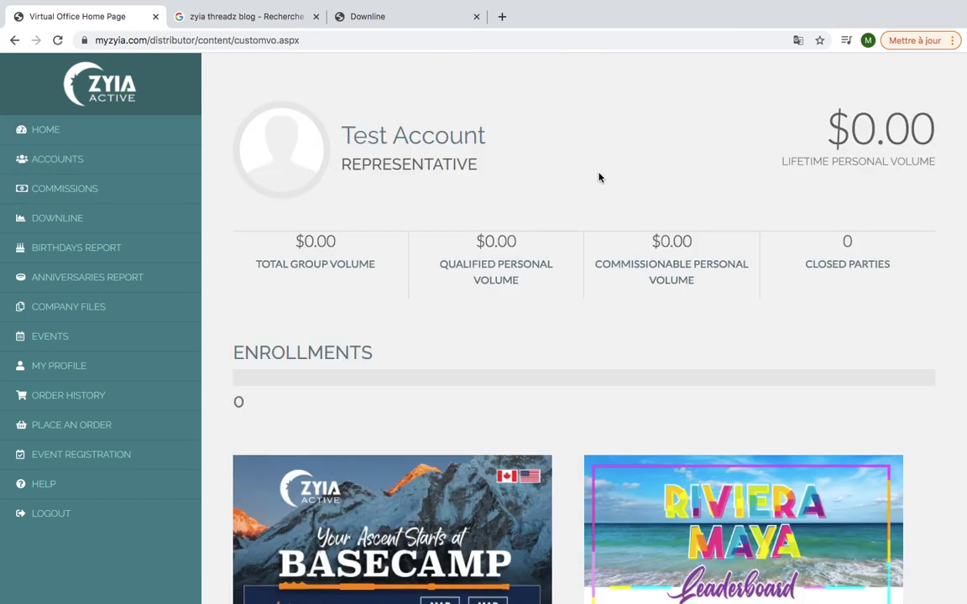
mouse_move(612, 4)
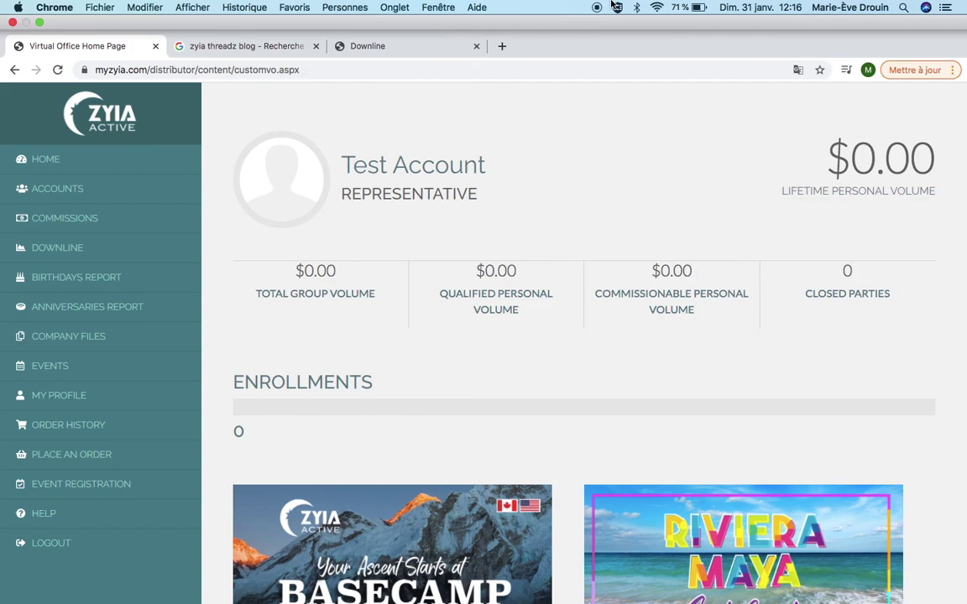